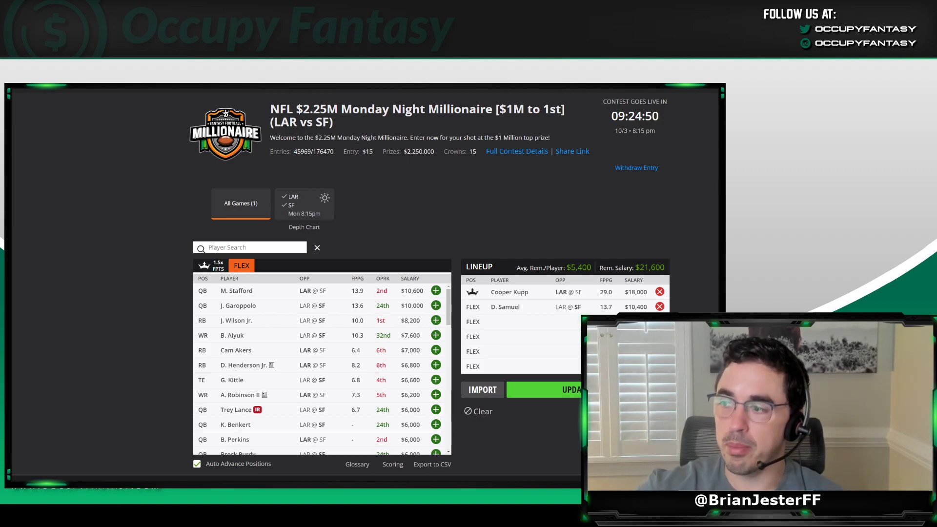
- Add Matthew Stafford to the lineup as a FLEX and review Tyler Higbee's game log
{"action": "left_click", "coordinate": [436, 290]}
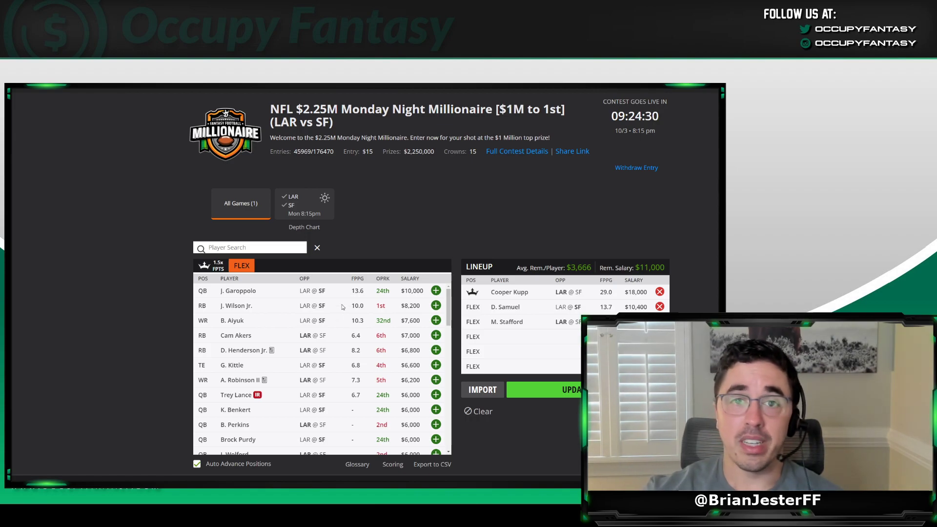
{"action": "scroll", "coordinate": [344, 317], "scroll_direction": "down", "scroll_amount": 3}
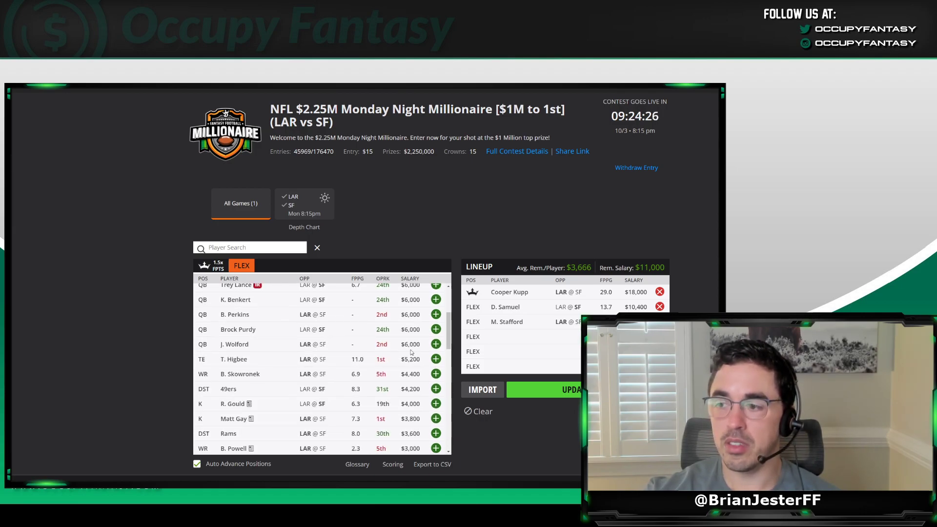
{"action": "left_click", "coordinate": [226, 360]}
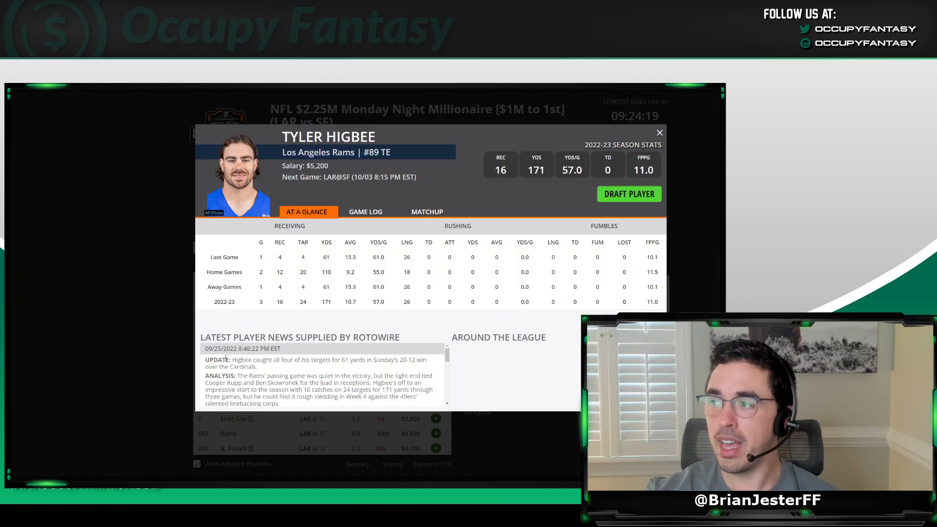
{"action": "left_click", "coordinate": [356, 216]}
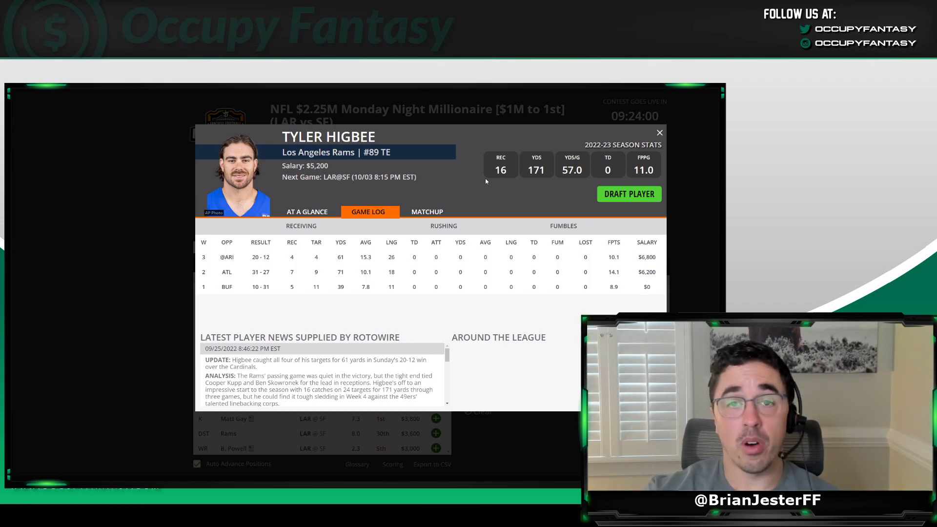
{"action": "left_click", "coordinate": [660, 133]}
- Review the season stats and game log of 49ers receiver Jauan Jennings
{"action": "scroll", "coordinate": [358, 361], "scroll_direction": "down", "scroll_amount": 3}
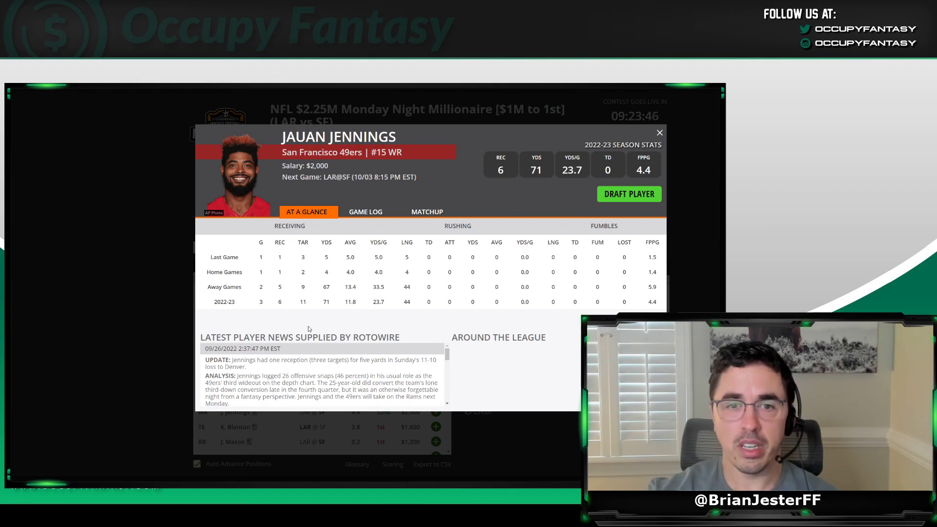
{"action": "left_click", "coordinate": [359, 215]}
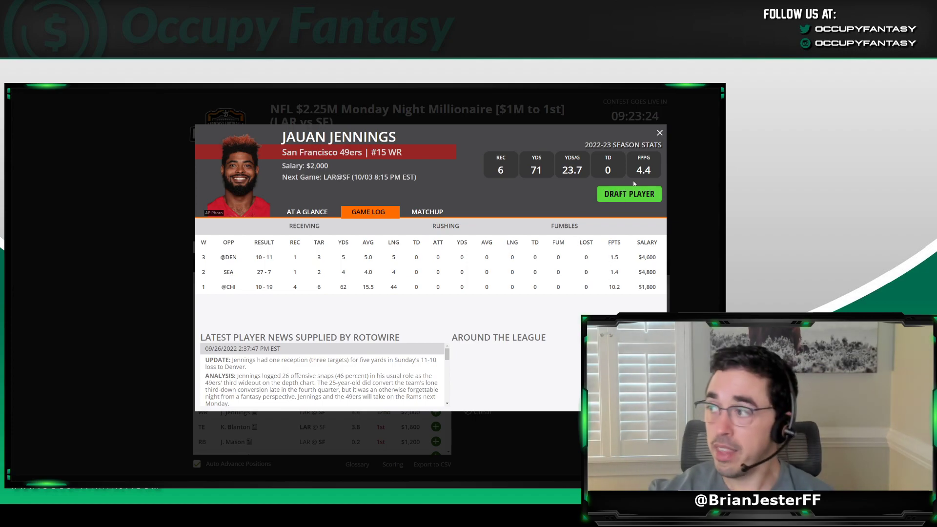
{"action": "left_click", "coordinate": [659, 133]}
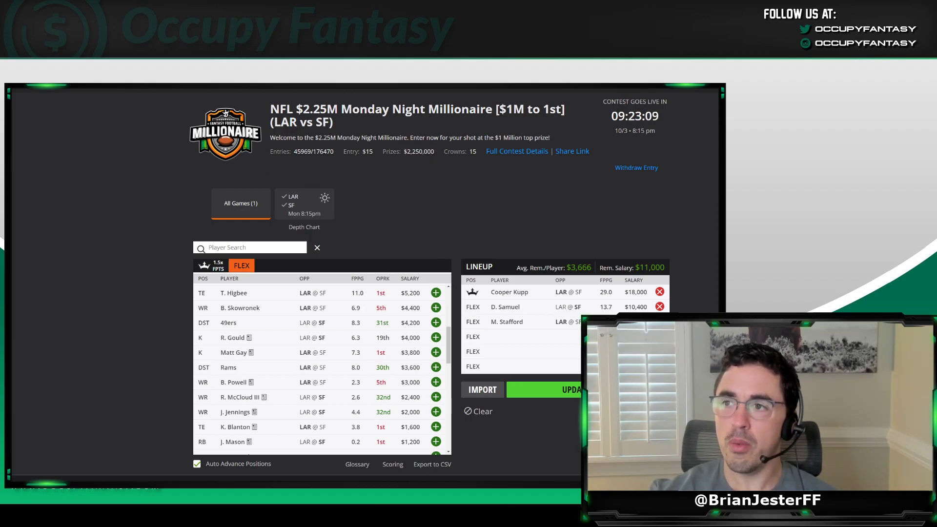
- Switch to the $1M NFL Monday Million contest and draft Cooper Kupp as MVP with Matthew Stafford and Deebo Samuel as AnyFLEX
{"action": "key", "text": "ctrl+Tab"}
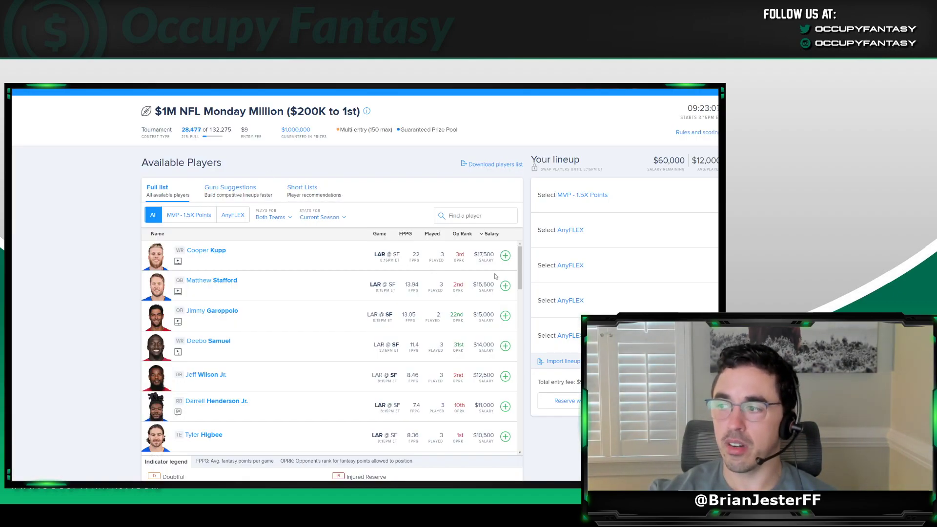
{"action": "left_click", "coordinate": [505, 255]}
{"action": "left_click", "coordinate": [505, 285]}
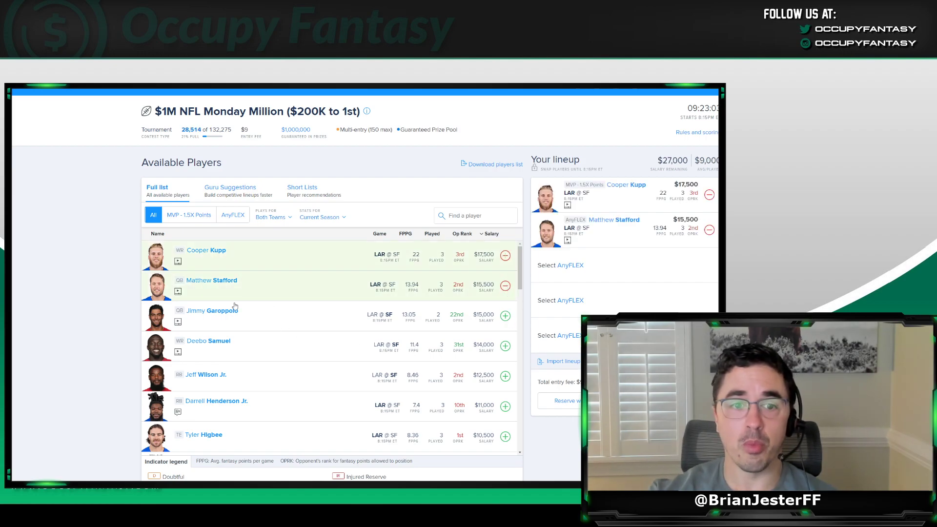
{"action": "left_click", "coordinate": [506, 347]}
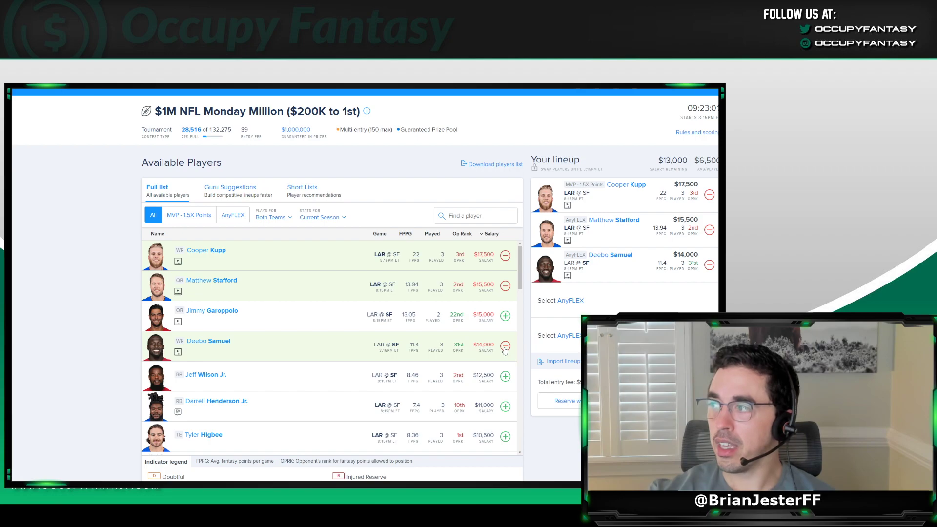
- Find Kyle Juszczyk in the available players and add him to the lineup as an AnyFLEX
{"action": "scroll", "coordinate": [405, 332], "scroll_direction": "down", "scroll_amount": 3}
{"action": "scroll", "coordinate": [406, 333], "scroll_direction": "down", "scroll_amount": 10}
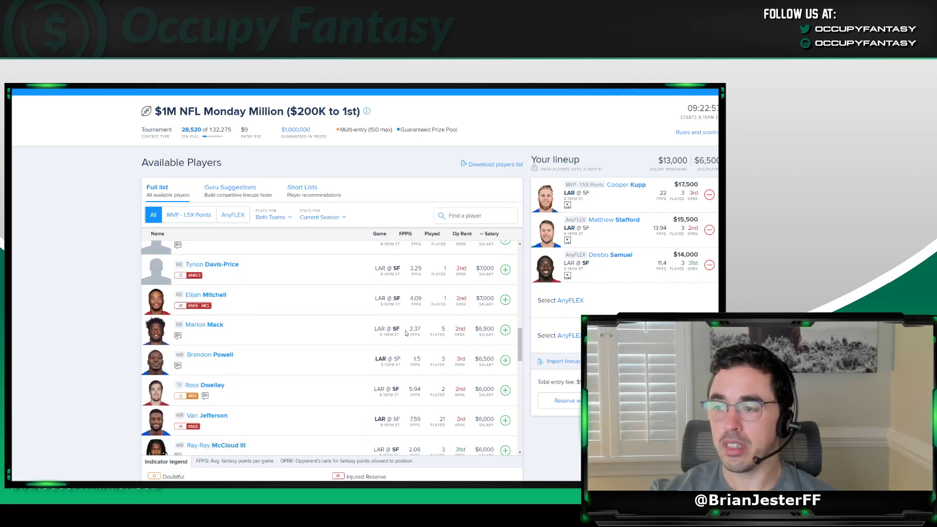
{"action": "scroll", "coordinate": [401, 341], "scroll_direction": "down", "scroll_amount": 3}
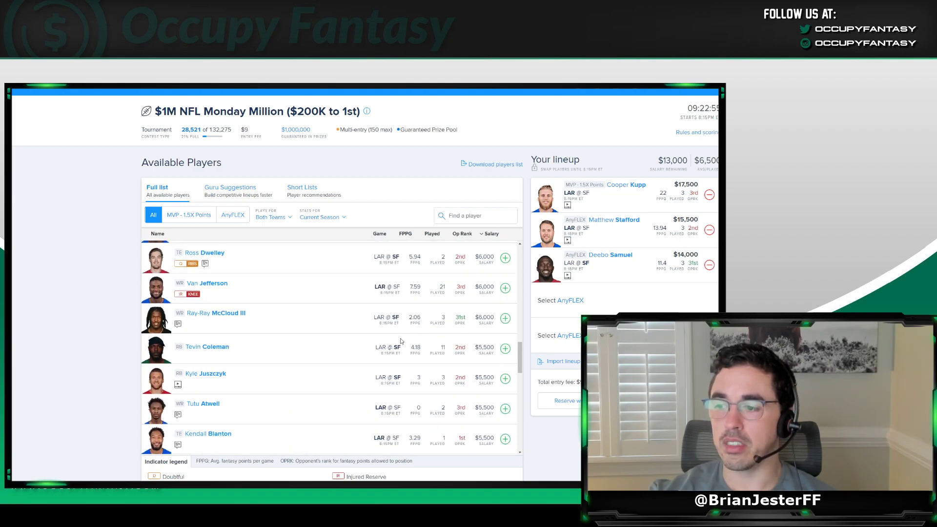
{"action": "left_click", "coordinate": [505, 380]}
{"action": "scroll", "coordinate": [427, 367], "scroll_direction": "up", "scroll_amount": 8}
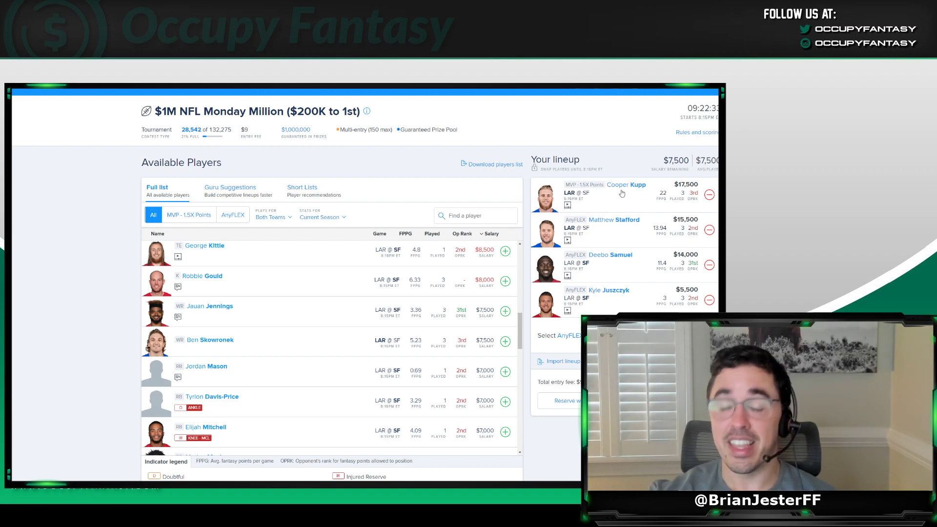
- Empty the lineup by removing Kyle Juszczyk, Matthew Stafford, Deebo Samuel and Cooper Kupp
{"action": "left_click", "coordinate": [710, 299]}
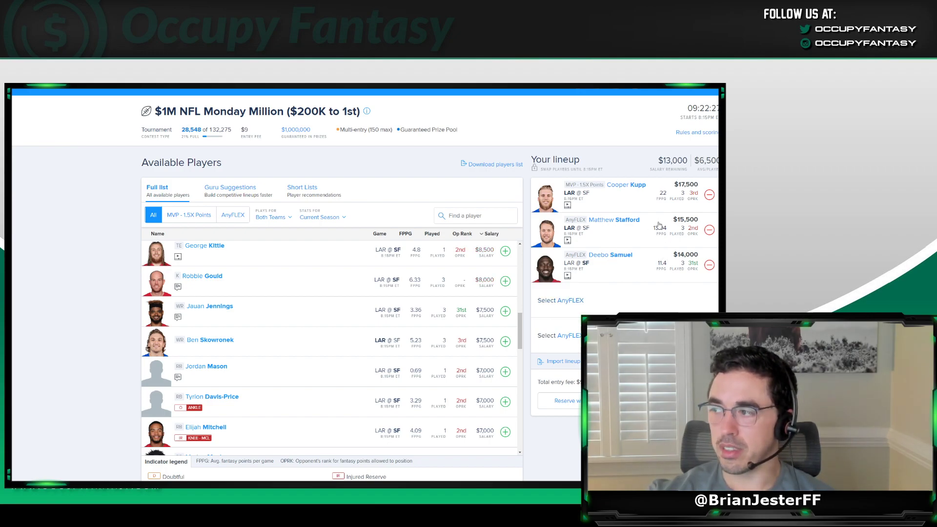
{"action": "left_click", "coordinate": [710, 230]}
{"action": "scroll", "coordinate": [445, 292], "scroll_direction": "up", "scroll_amount": 2}
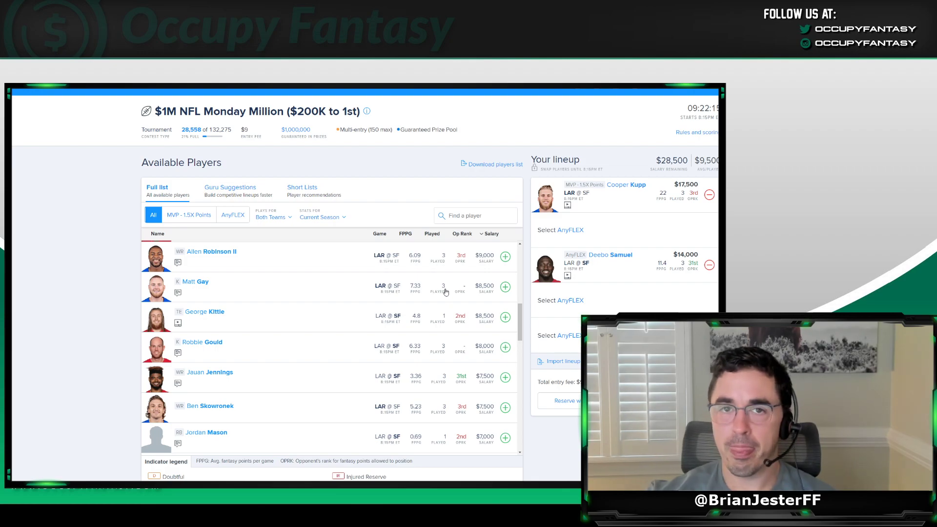
{"action": "left_click", "coordinate": [710, 265]}
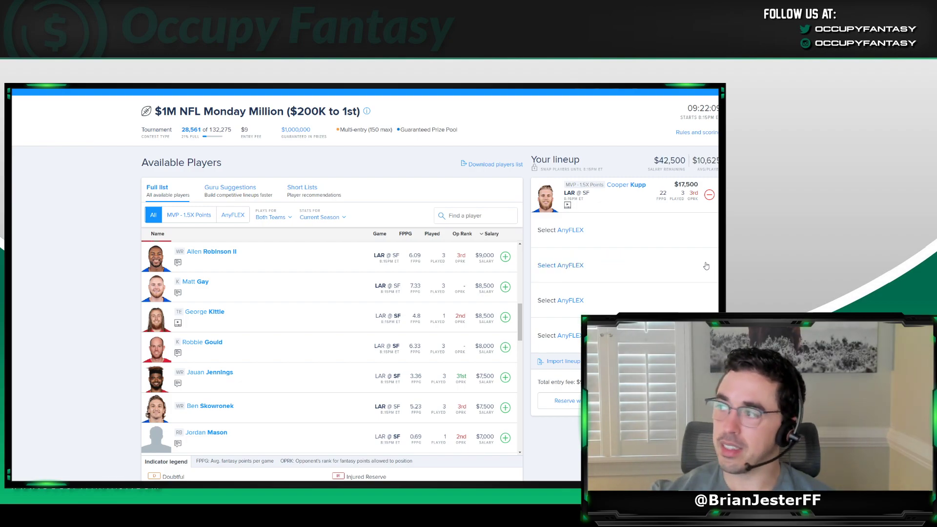
{"action": "left_click", "coordinate": [710, 197]}
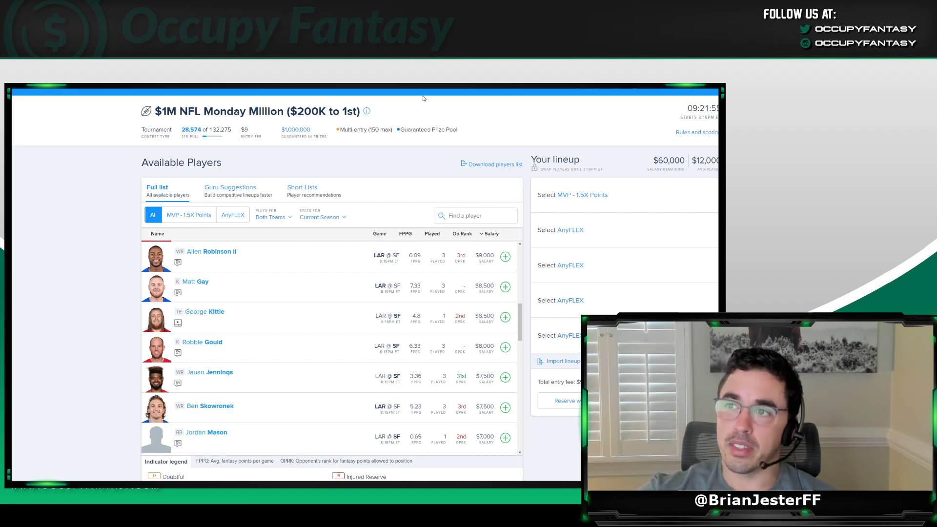
- Switch back to the Monday Night Millionaire contest and start a fresh lineup with Tyler Higbee and Jauan Jennings as FLEX players
{"action": "key", "text": "alt+Tab"}
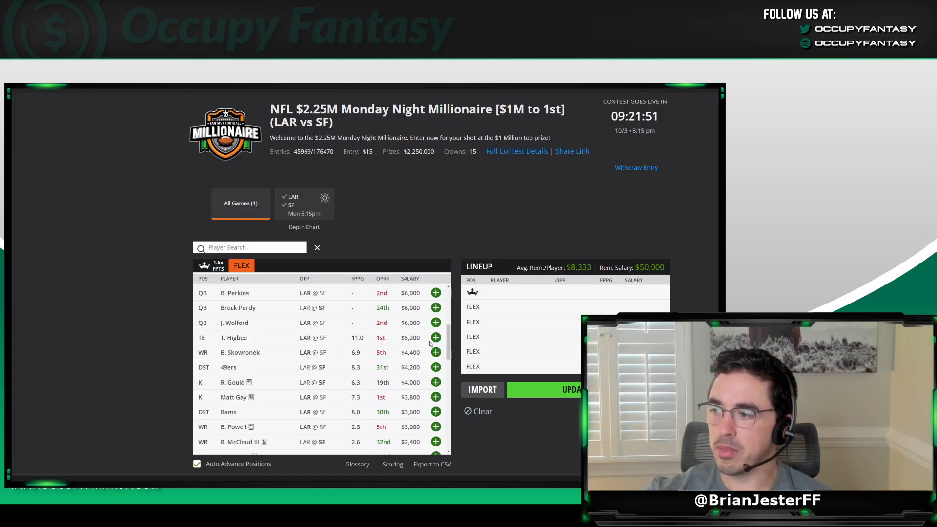
{"action": "left_click", "coordinate": [436, 337]}
{"action": "scroll", "coordinate": [436, 351], "scroll_direction": "down", "scroll_amount": 3}
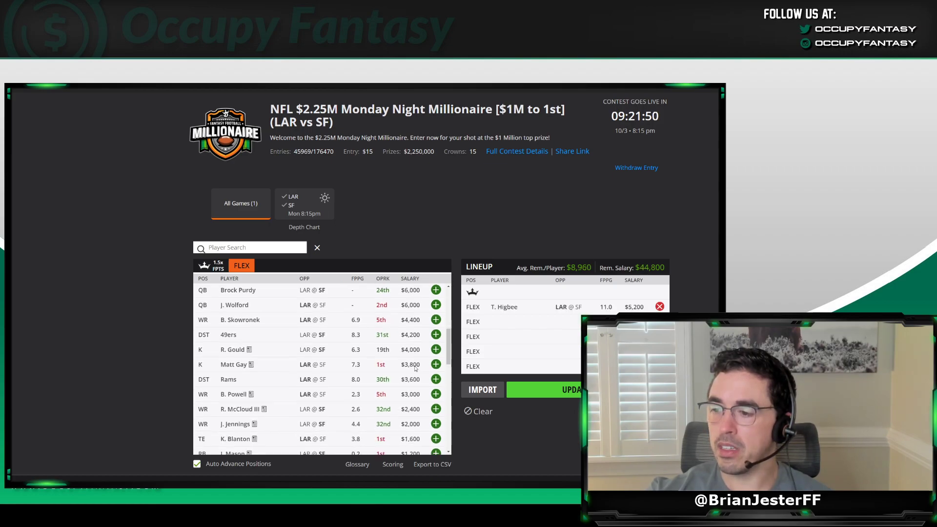
{"action": "left_click", "coordinate": [436, 375]}
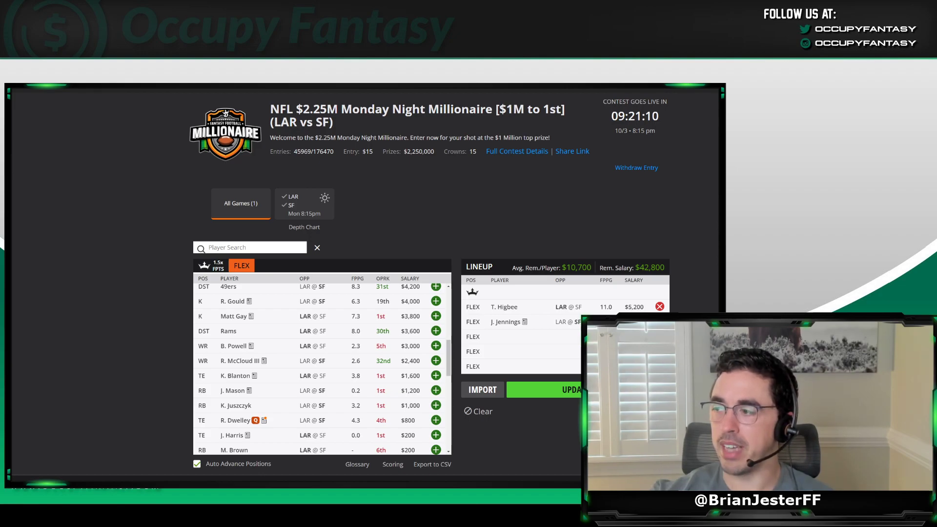
- Browse the mid-priced and cheaper FLEX players and review Ben Skowronek's season stats and game log
{"action": "scroll", "coordinate": [377, 358], "scroll_direction": "up", "scroll_amount": 3}
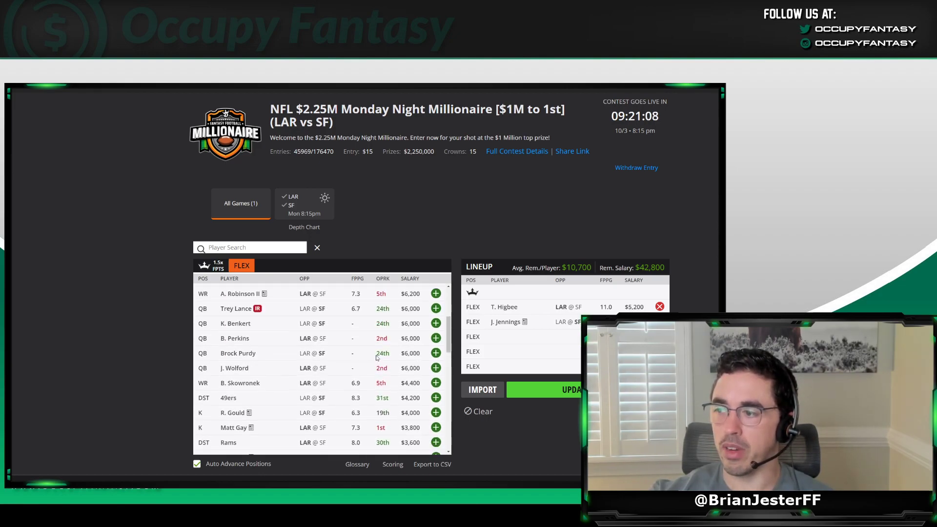
{"action": "scroll", "coordinate": [376, 358], "scroll_direction": "up", "scroll_amount": 1}
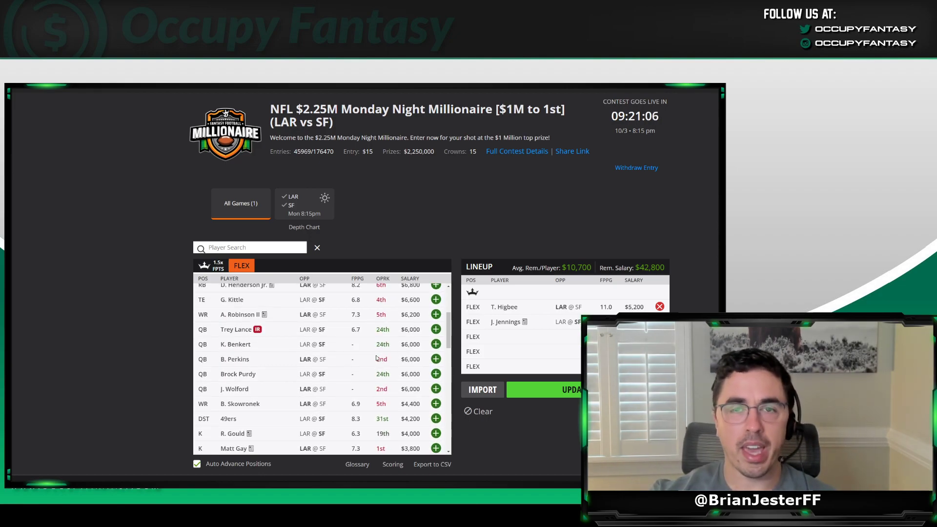
{"action": "scroll", "coordinate": [376, 359], "scroll_direction": "up", "scroll_amount": 1}
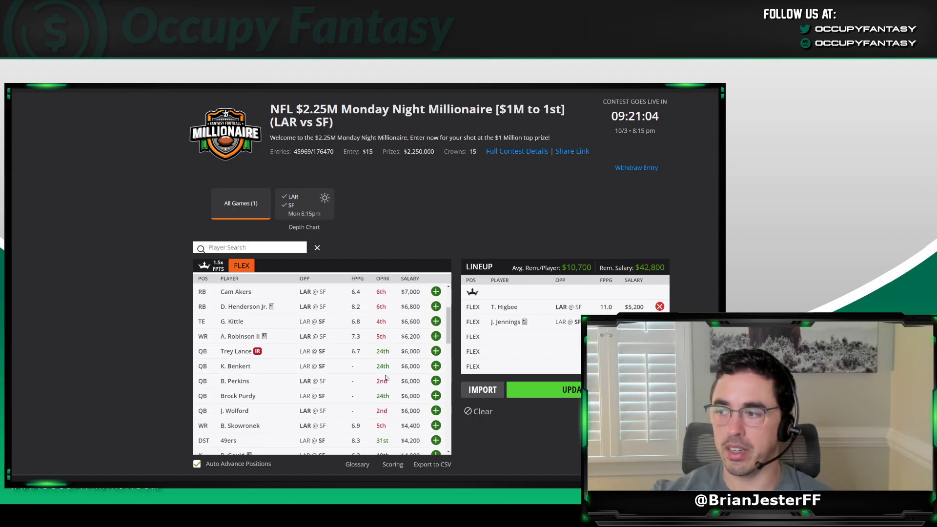
{"action": "scroll", "coordinate": [383, 378], "scroll_direction": "down", "scroll_amount": 3}
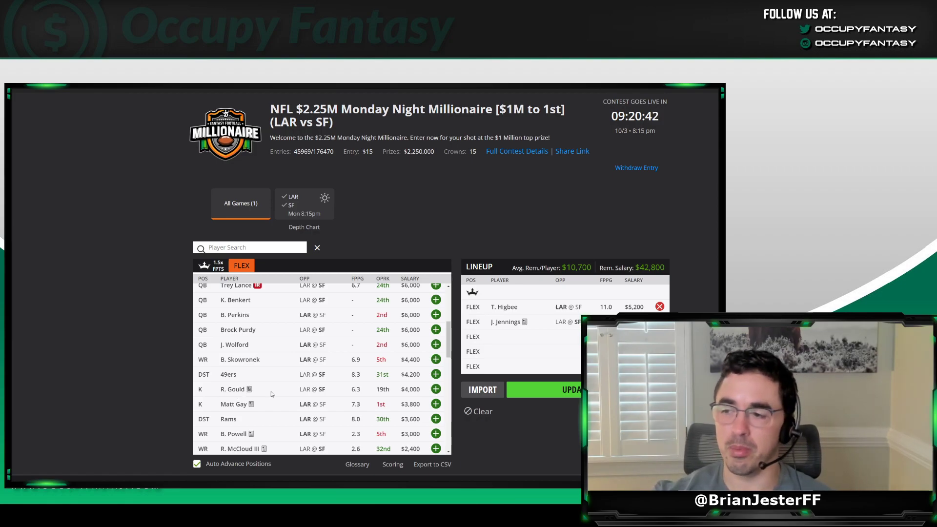
{"action": "scroll", "coordinate": [260, 386], "scroll_direction": "up", "scroll_amount": 1}
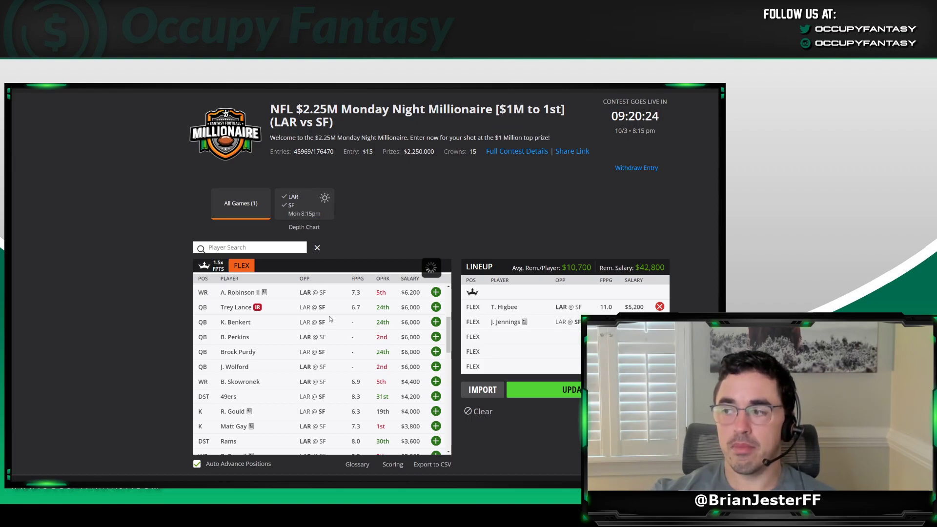
{"action": "scroll", "coordinate": [329, 327], "scroll_direction": "up", "scroll_amount": 1}
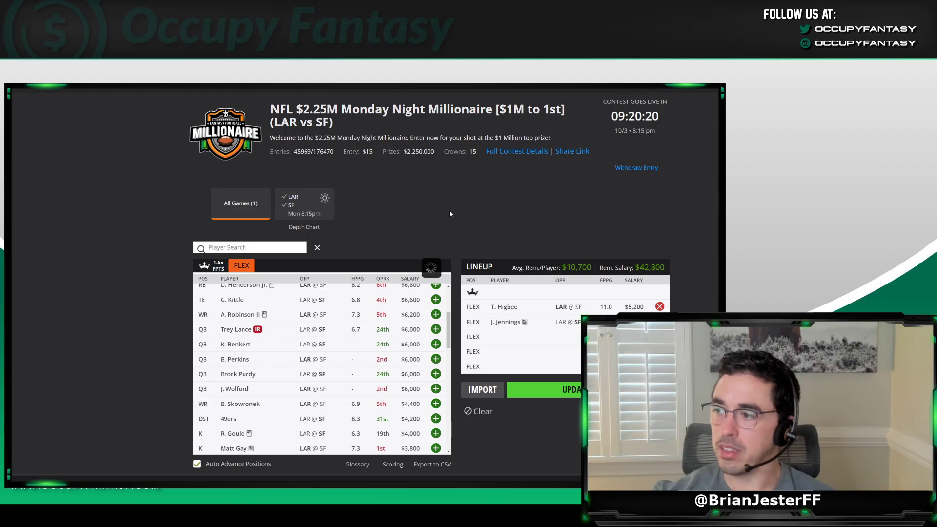
{"action": "scroll", "coordinate": [344, 347], "scroll_direction": "up", "scroll_amount": 1}
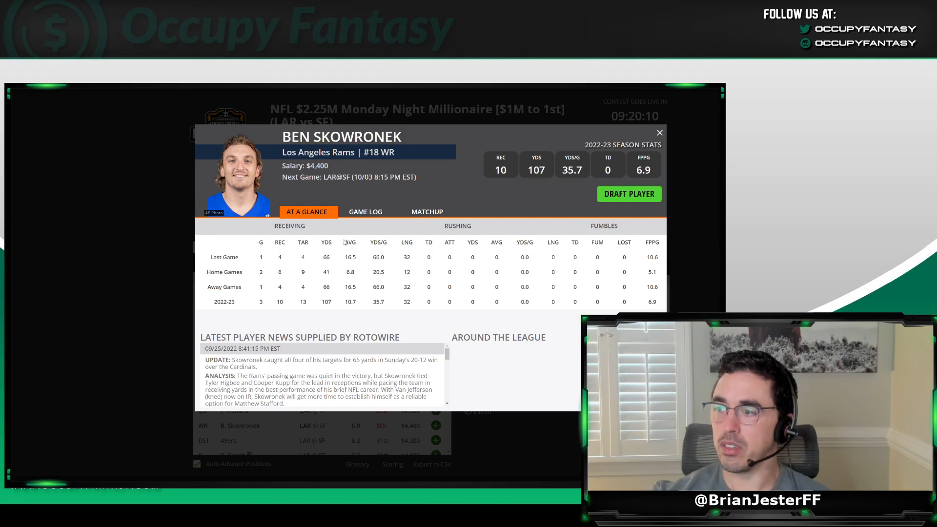
{"action": "left_click", "coordinate": [375, 214]}
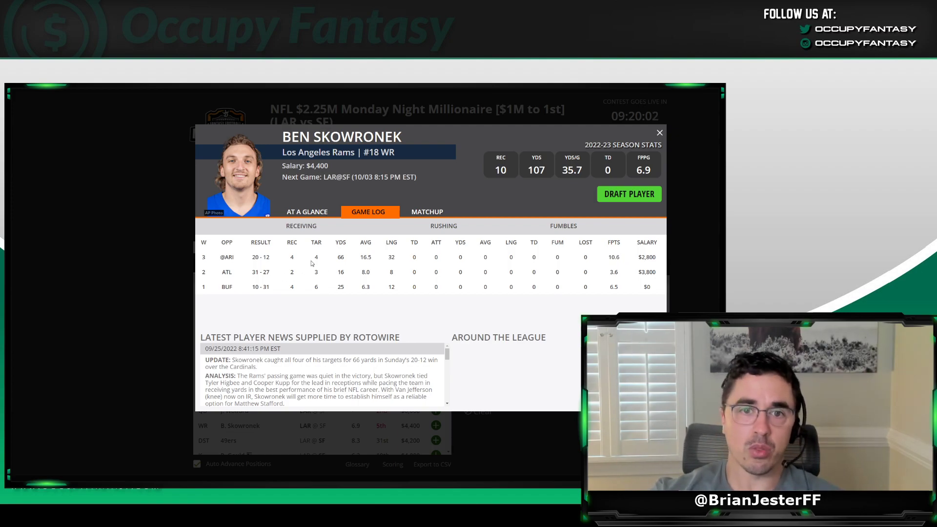
{"action": "left_click", "coordinate": [660, 132]}
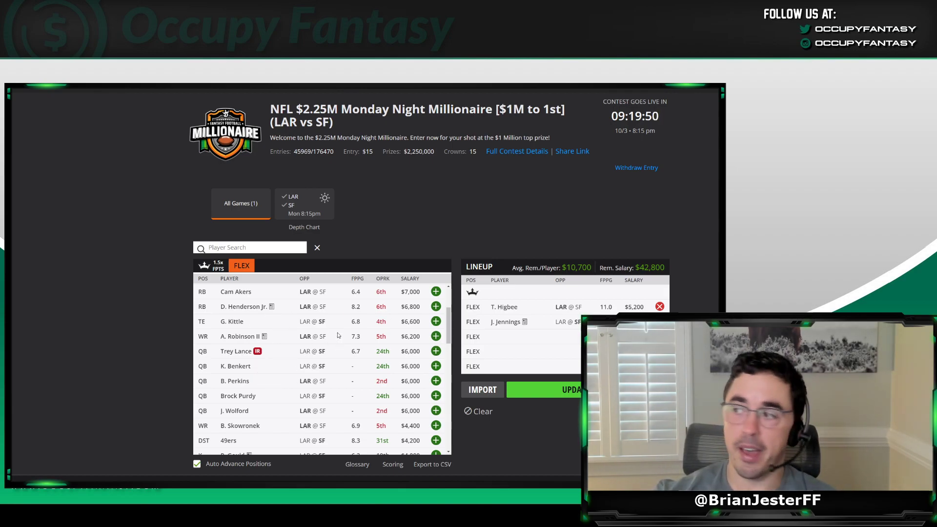
- Review the season stats and game log of low-salary running back Jordan Mason
{"action": "scroll", "coordinate": [397, 337], "scroll_direction": "down", "scroll_amount": 3}
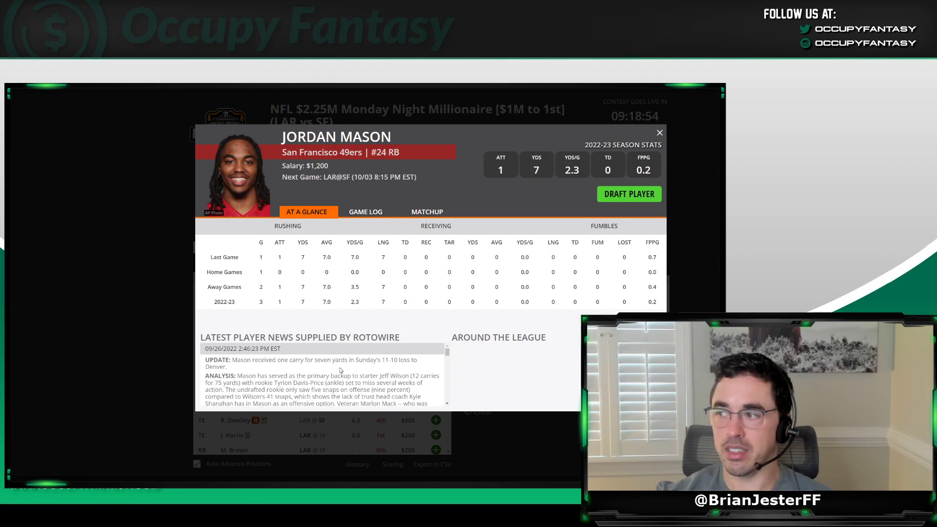
{"action": "left_click", "coordinate": [360, 213]}
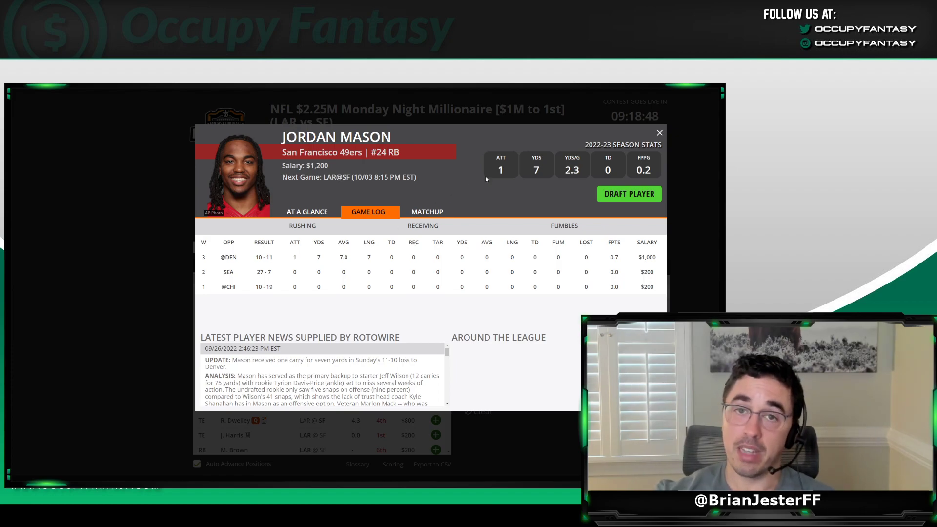
{"action": "left_click", "coordinate": [659, 132]}
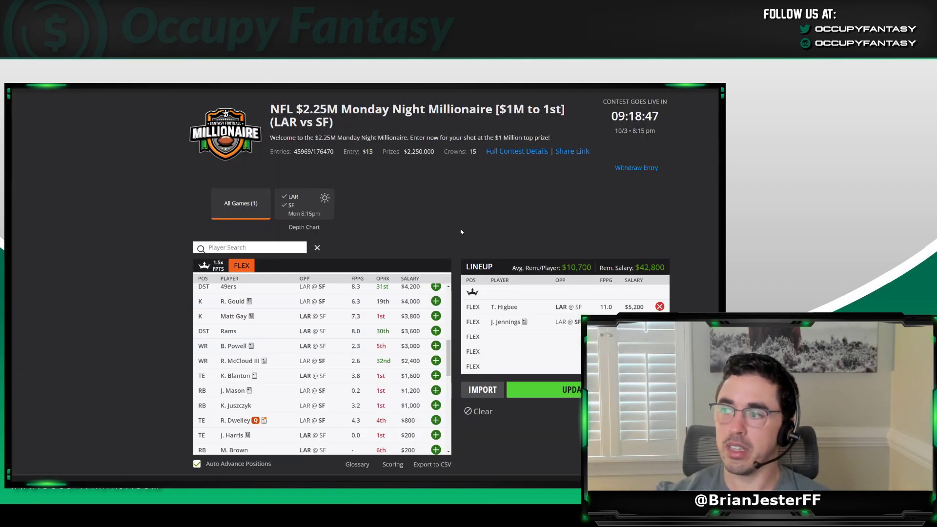
- Review Kyle Juszczyk's season stats and game log and browse the cheapest players in the FLEX list
{"action": "left_click", "coordinate": [245, 406]}
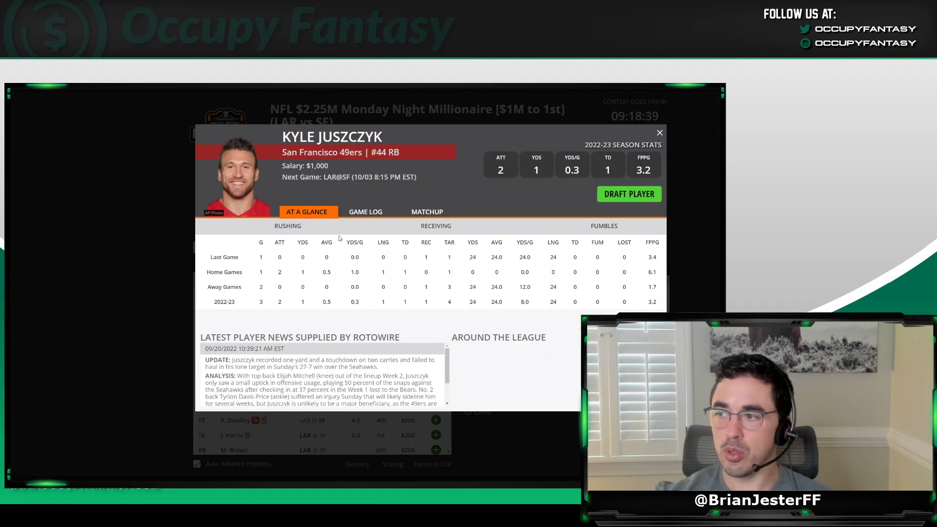
{"action": "left_click", "coordinate": [365, 213]}
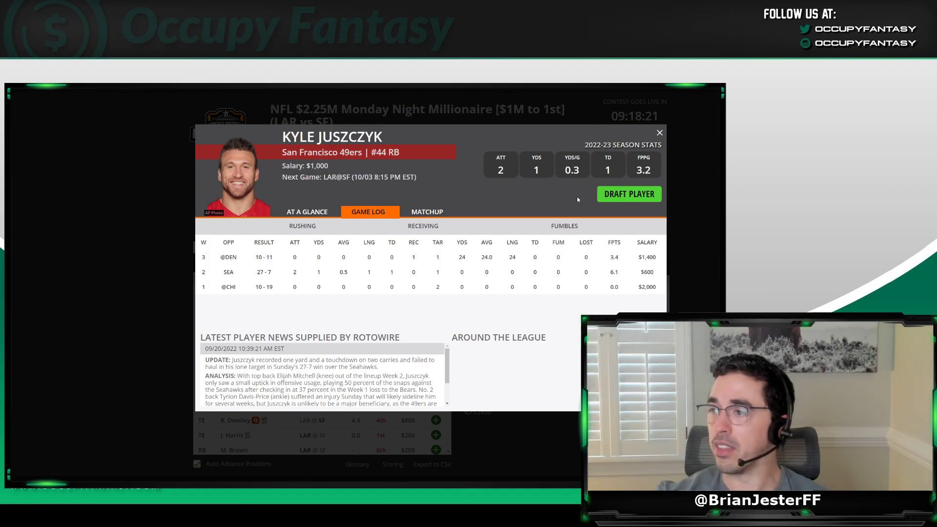
{"action": "left_click", "coordinate": [659, 133]}
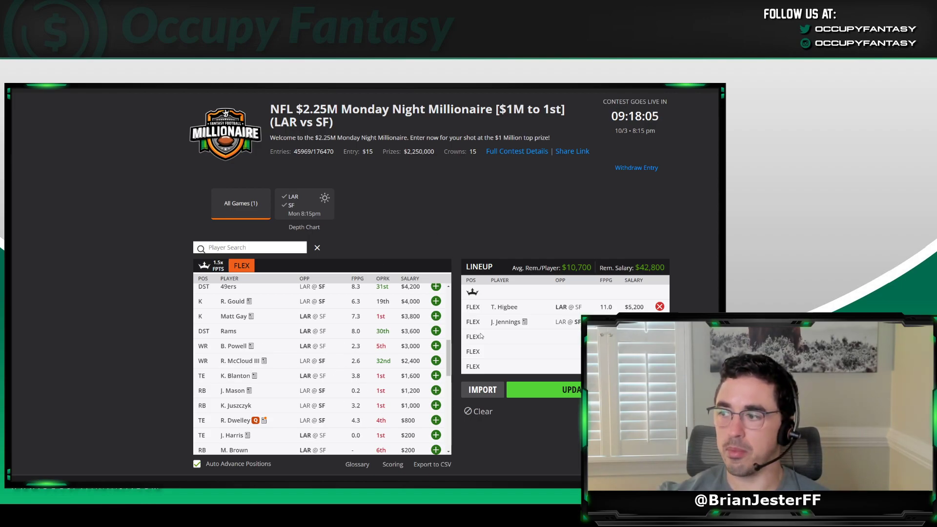
{"action": "scroll", "coordinate": [314, 380], "scroll_direction": "down", "scroll_amount": 1}
{"action": "scroll", "coordinate": [314, 380], "scroll_direction": "down", "scroll_amount": 1}
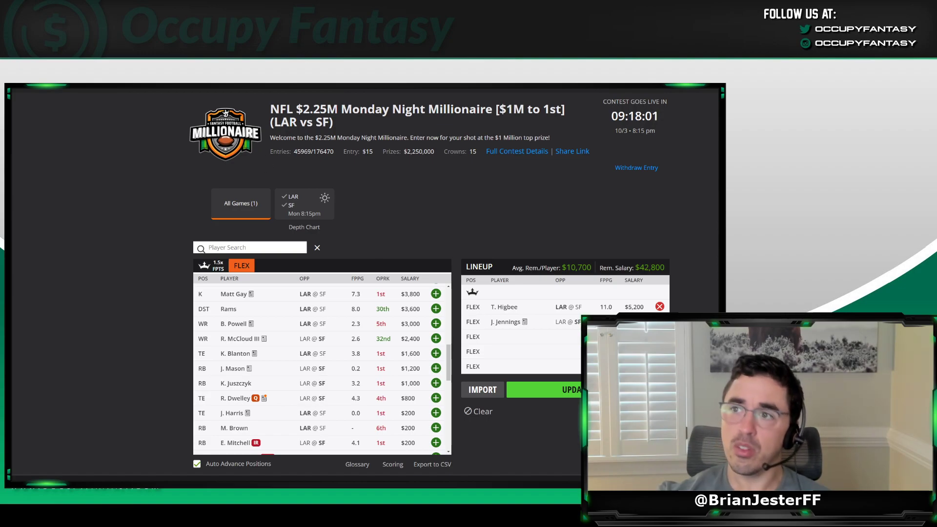
- Switch to the $1M NFL Monday Million contest and examine the highest-salary players in its available list
{"action": "key", "text": "ctrl+Tab"}
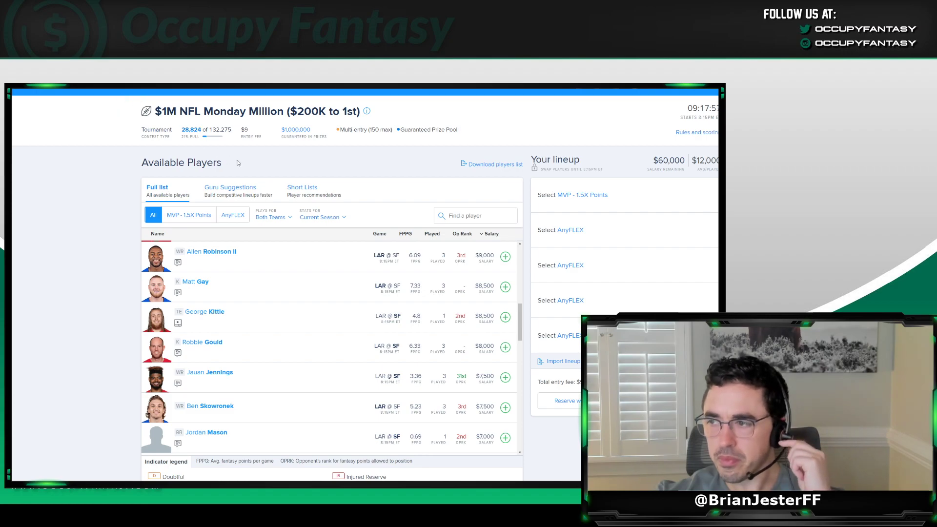
{"action": "scroll", "coordinate": [358, 288], "scroll_direction": "up", "scroll_amount": 10}
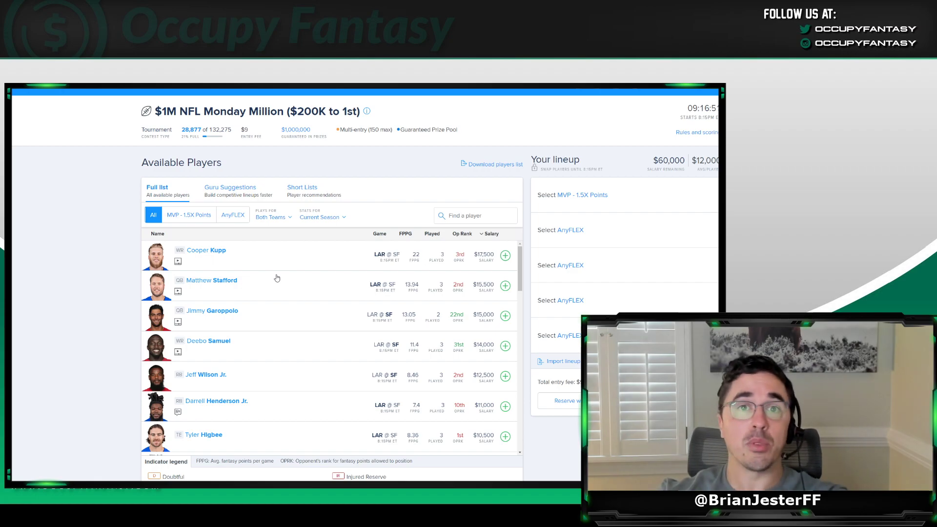
{"action": "scroll", "coordinate": [299, 277], "scroll_direction": "down", "scroll_amount": 1}
{"action": "scroll", "coordinate": [314, 300], "scroll_direction": "up", "scroll_amount": 1}
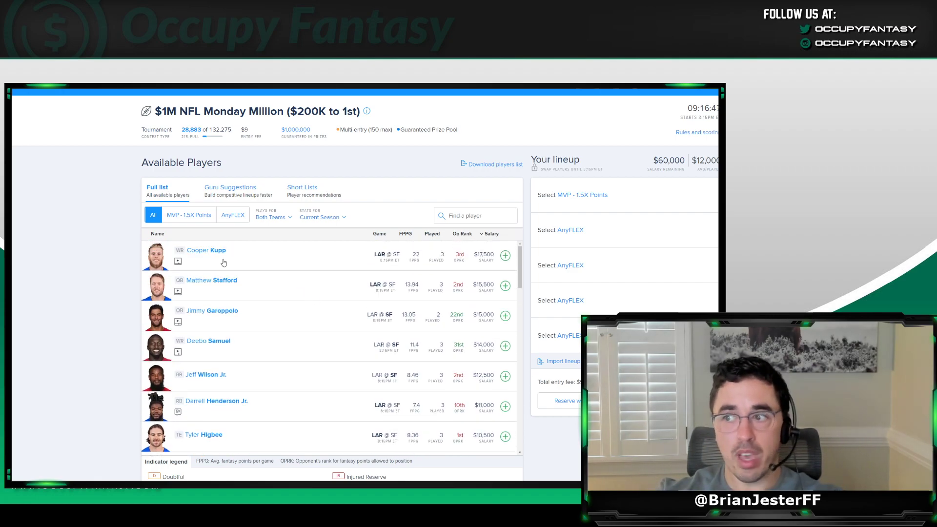